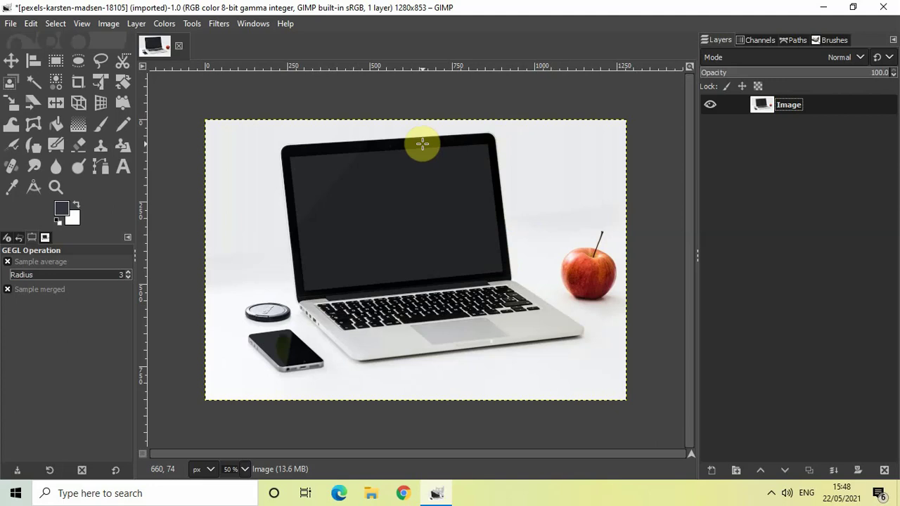
- Launch Filters > Map > Recursive Transform on the laptop photo
{"action": "left_click", "coordinate": [218, 24]}
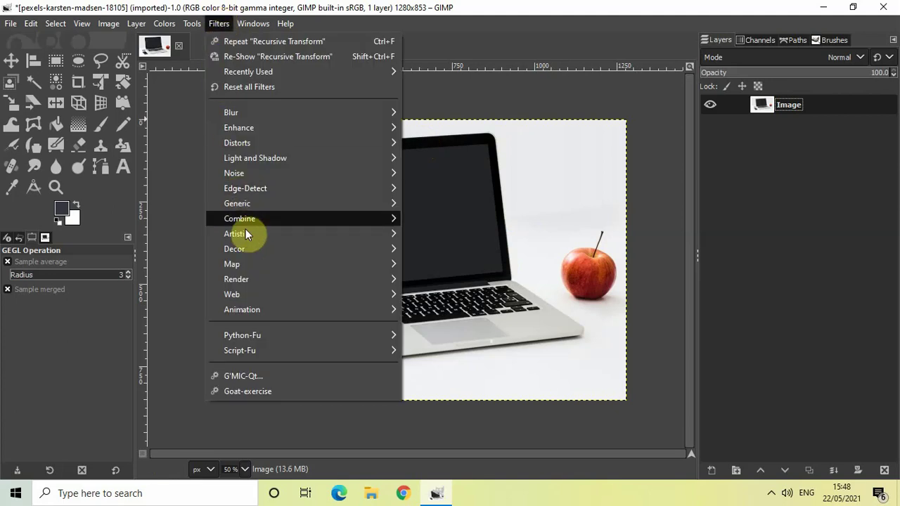
{"action": "mouse_move", "coordinate": [232, 264]}
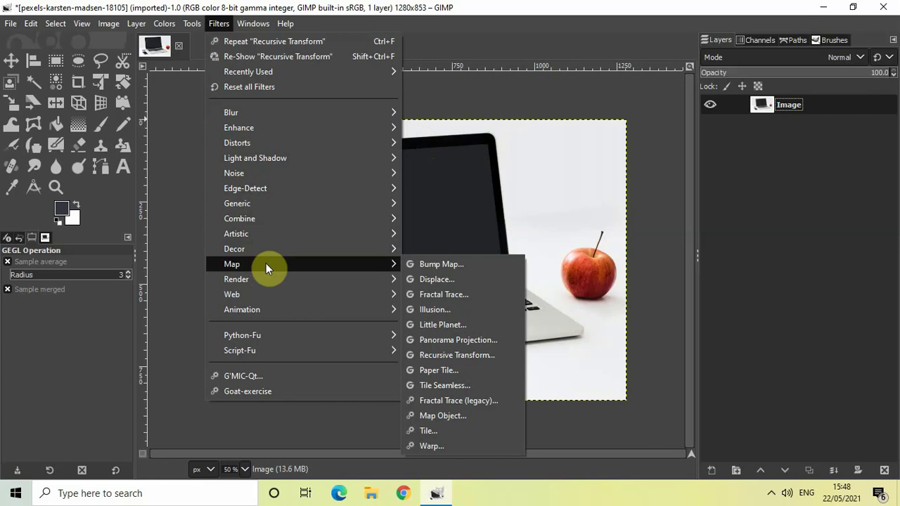
{"action": "left_click", "coordinate": [502, 355]}
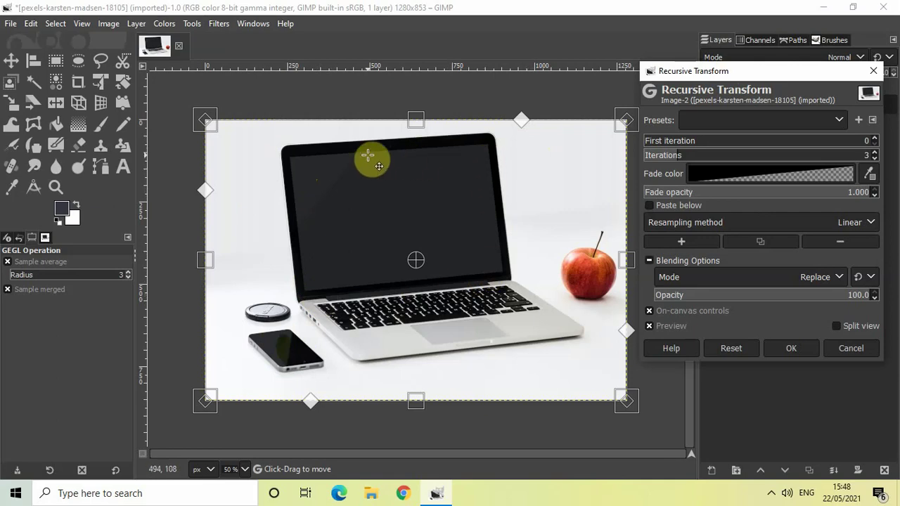
- Drag all four Recursive Transform corners onto the matching laptop screen corners
{"action": "left_click", "coordinate": [625, 121]}
{"action": "left_click_drag", "start_coordinate": [625, 122], "coordinate": [485, 146]}
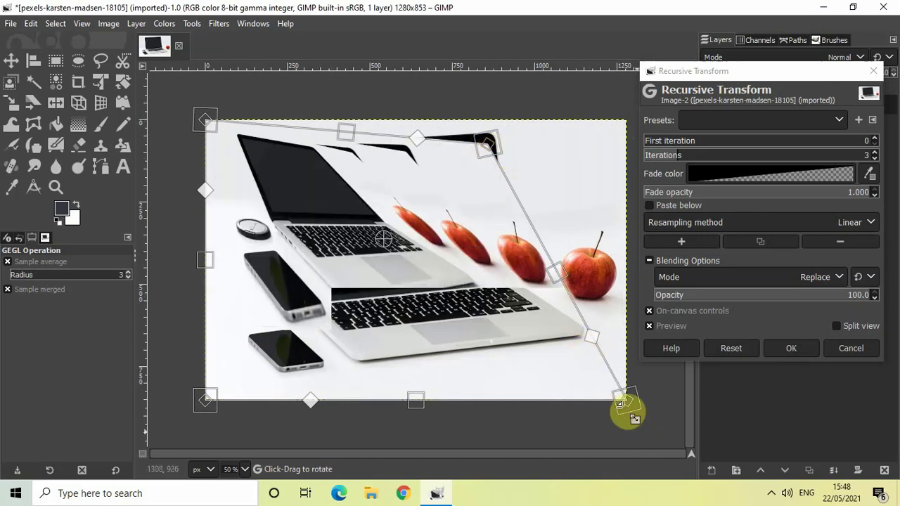
{"action": "mouse_move", "coordinate": [625, 400]}
{"action": "left_mouse_down"}
{"action": "mouse_move", "coordinate": [541, 328]}
{"action": "mouse_move", "coordinate": [497, 275]}
{"action": "left_mouse_up"}
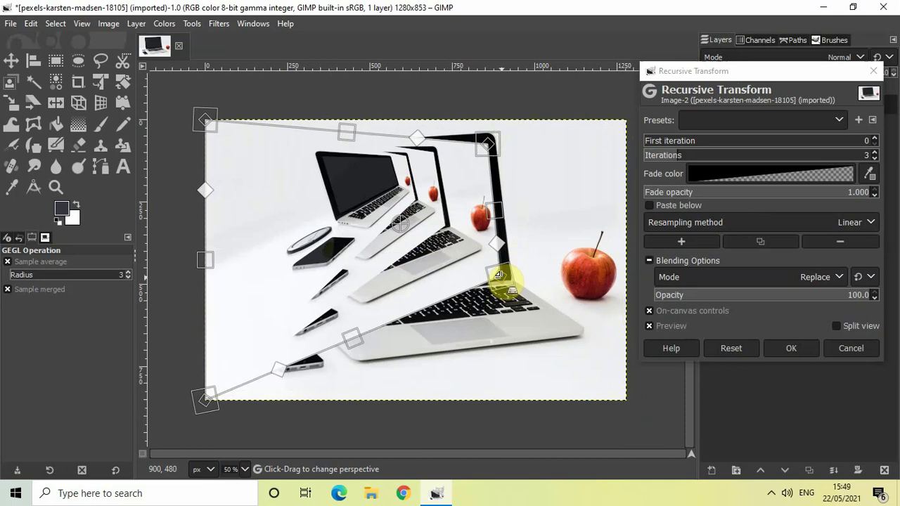
{"action": "left_click_drag", "start_coordinate": [499, 275], "coordinate": [502, 274]}
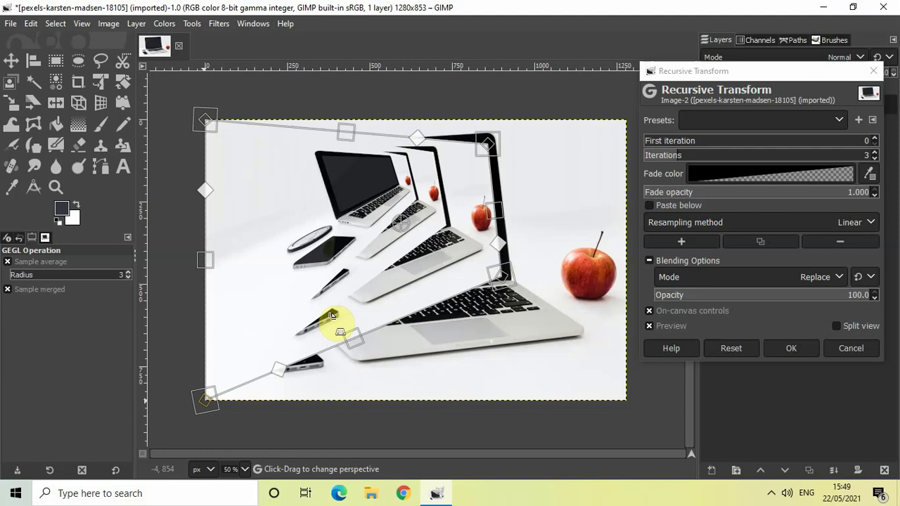
{"action": "left_click_drag", "start_coordinate": [306, 338], "coordinate": [341, 310]}
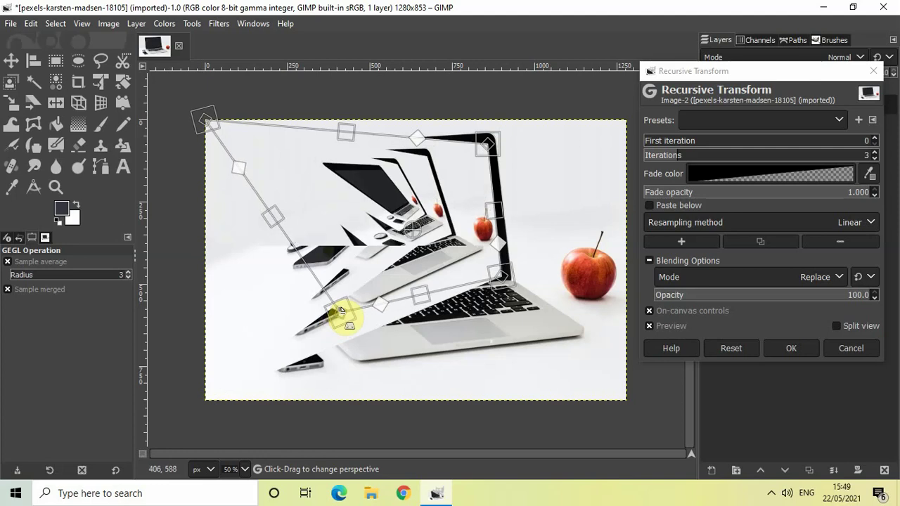
{"action": "mouse_move", "coordinate": [341, 310]}
{"action": "left_mouse_down"}
{"action": "mouse_move", "coordinate": [318, 287]}
{"action": "mouse_move", "coordinate": [303, 289]}
{"action": "left_mouse_up"}
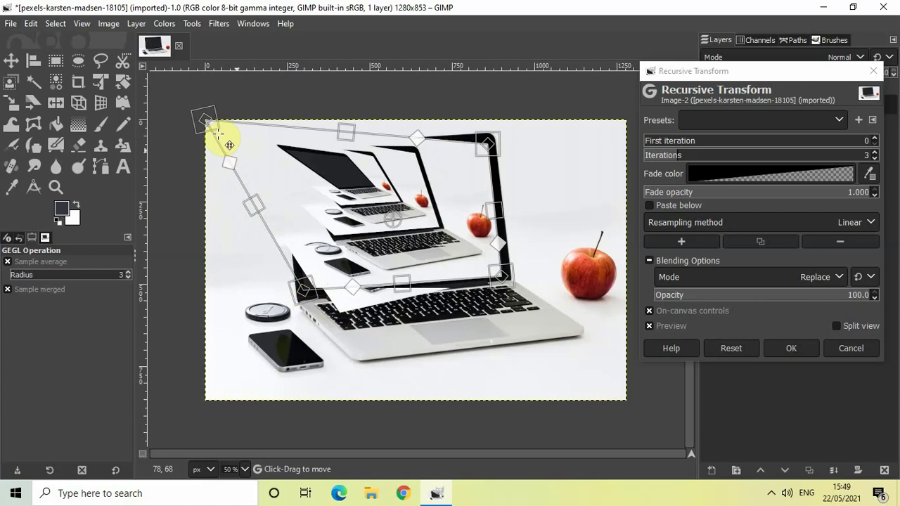
{"action": "mouse_move", "coordinate": [225, 132]}
{"action": "left_mouse_down"}
{"action": "mouse_move", "coordinate": [316, 172]}
{"action": "mouse_move", "coordinate": [290, 159]}
{"action": "left_mouse_up"}
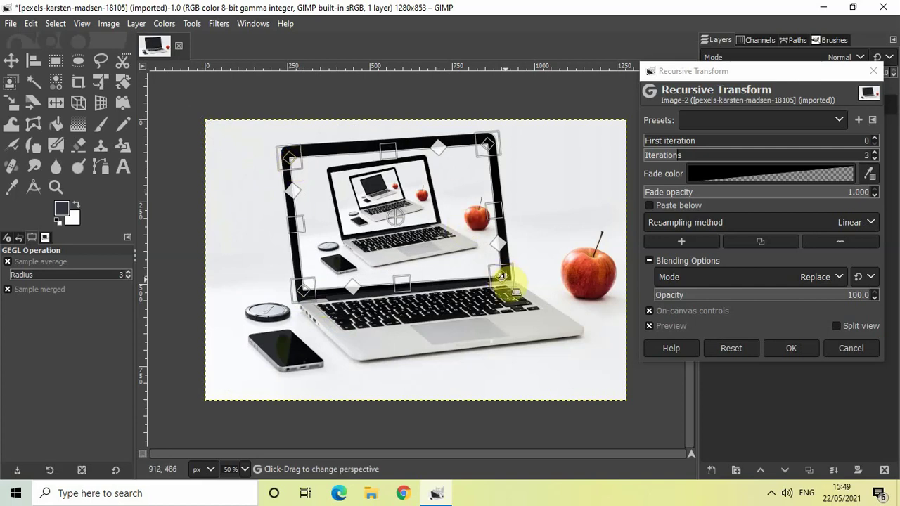
- Nudge the bottom-right frame handle onto the laptop screen's lower-right corner
{"action": "left_click_drag", "start_coordinate": [502, 274], "coordinate": [502, 274]}
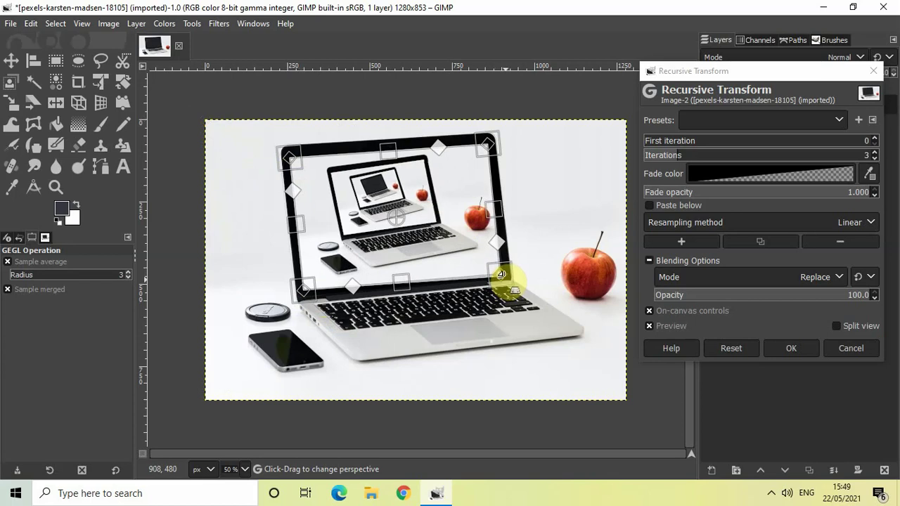
{"action": "left_click_drag", "start_coordinate": [502, 275], "coordinate": [503, 275]}
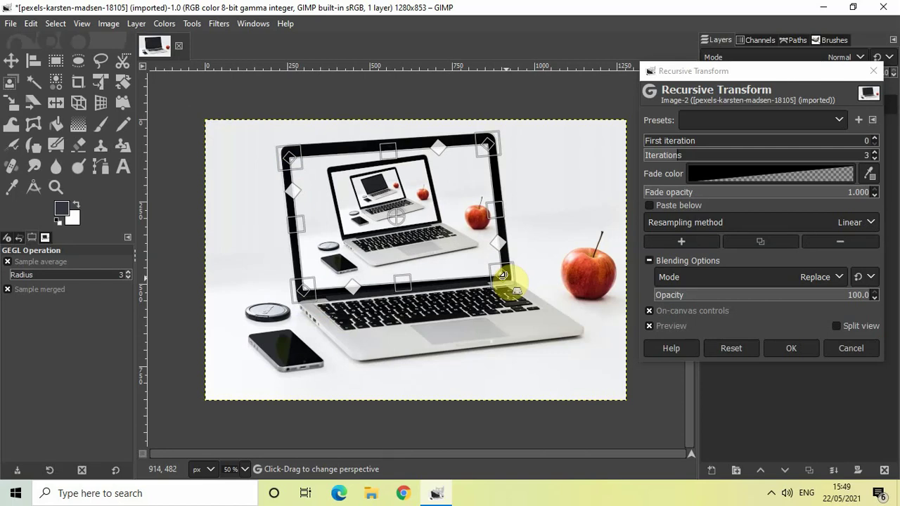
{"action": "mouse_move", "coordinate": [503, 275]}
{"action": "left_mouse_down"}
{"action": "mouse_move", "coordinate": [493, 265]}
{"action": "mouse_move", "coordinate": [501, 272]}
{"action": "left_mouse_up"}
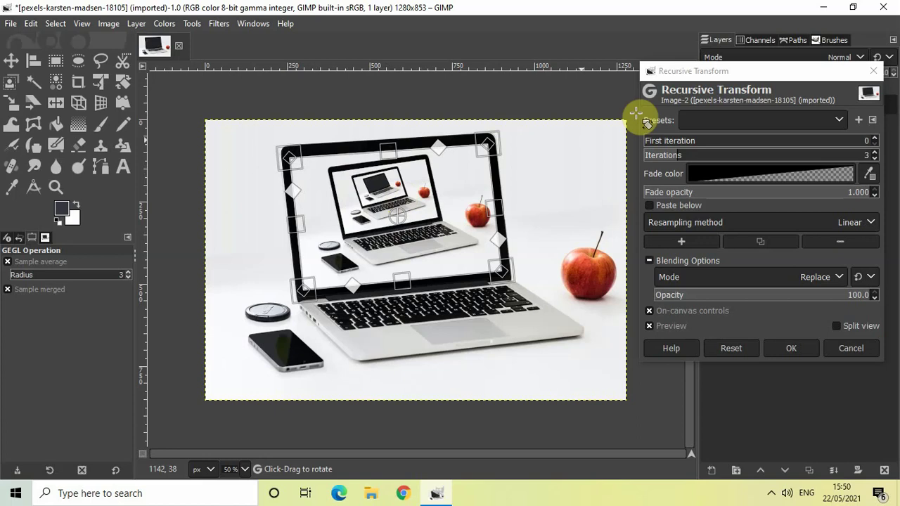
- Raise the Recursive Transform iterations from 3 to 5
{"action": "left_click", "coordinate": [728, 73]}
{"action": "left_click_drag", "start_coordinate": [724, 73], "coordinate": [711, 62]}
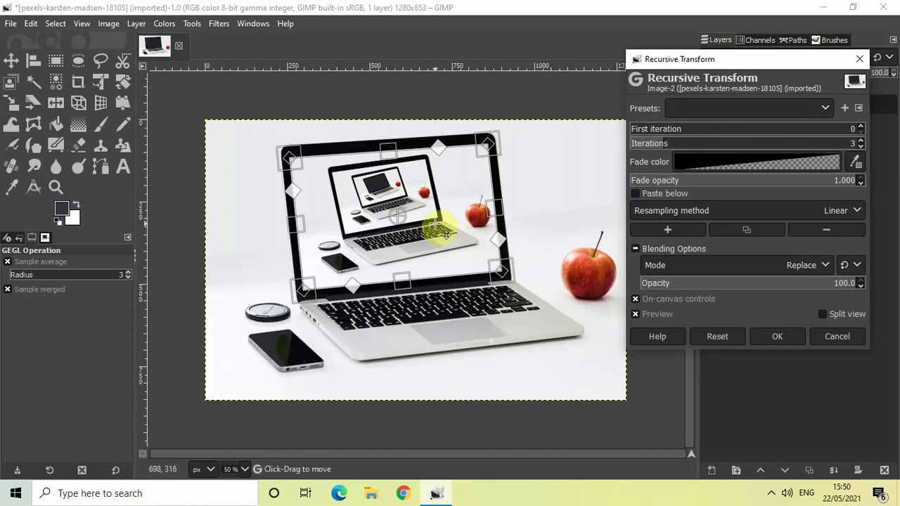
{"action": "left_click", "coordinate": [860, 140]}
{"action": "left_click", "coordinate": [860, 140]}
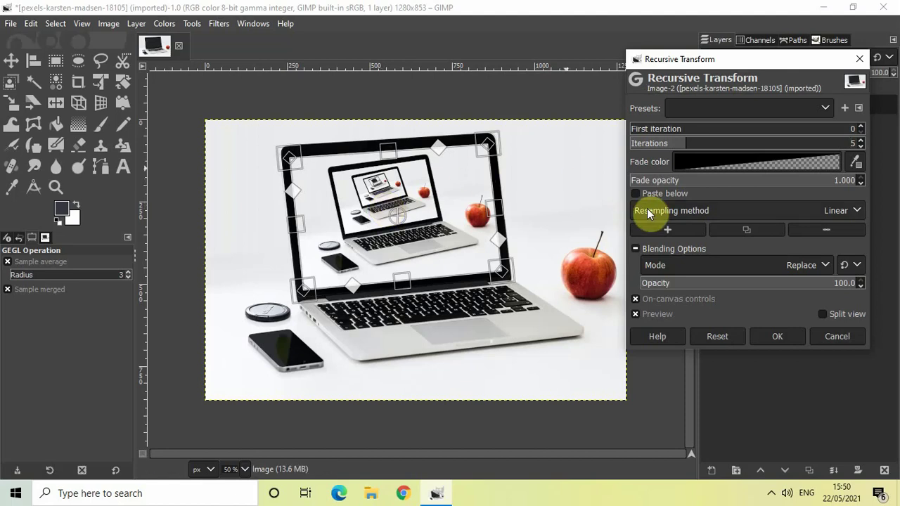
- Apply the five-level Recursive Transform to the laptop photo
{"action": "left_click", "coordinate": [777, 336]}
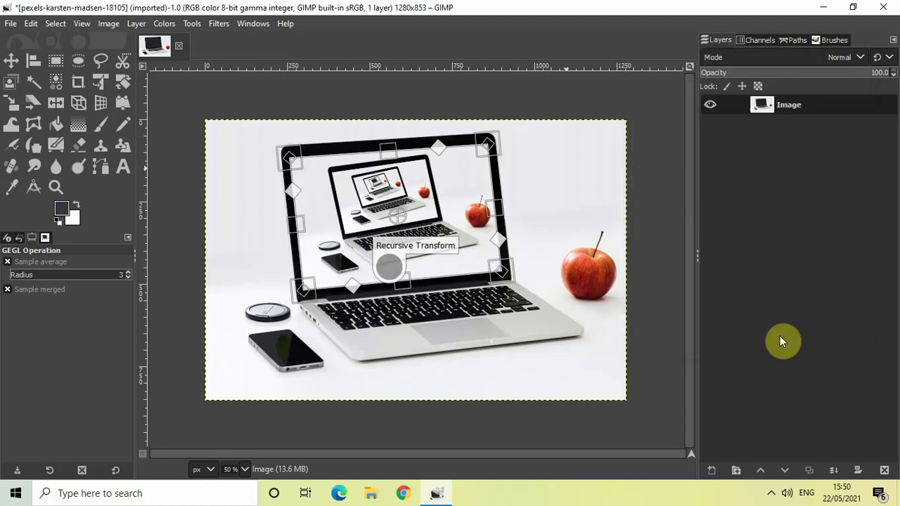